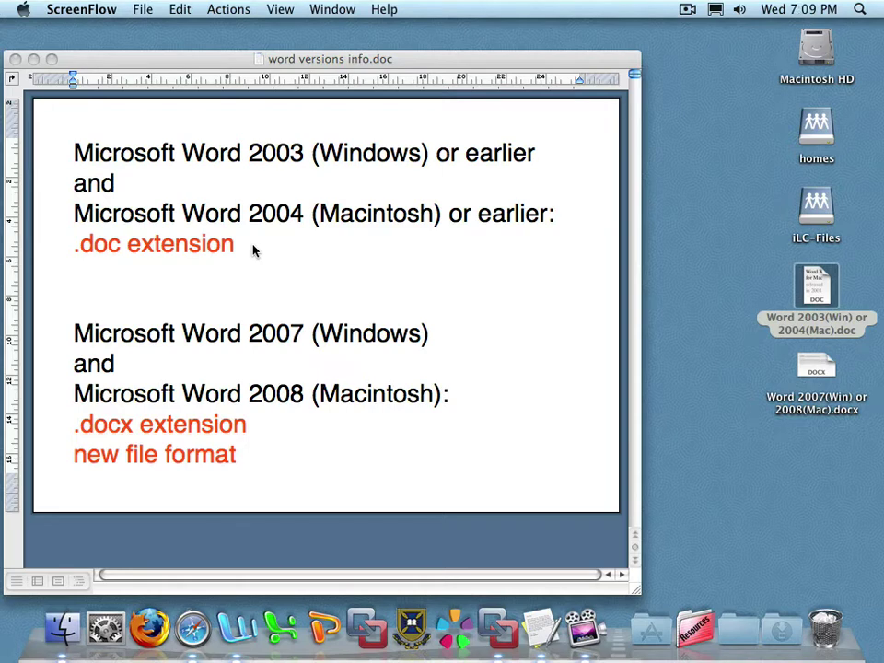
Step: Bring the 'word versions info.doc' window to the front in Word
left_click(249, 246)
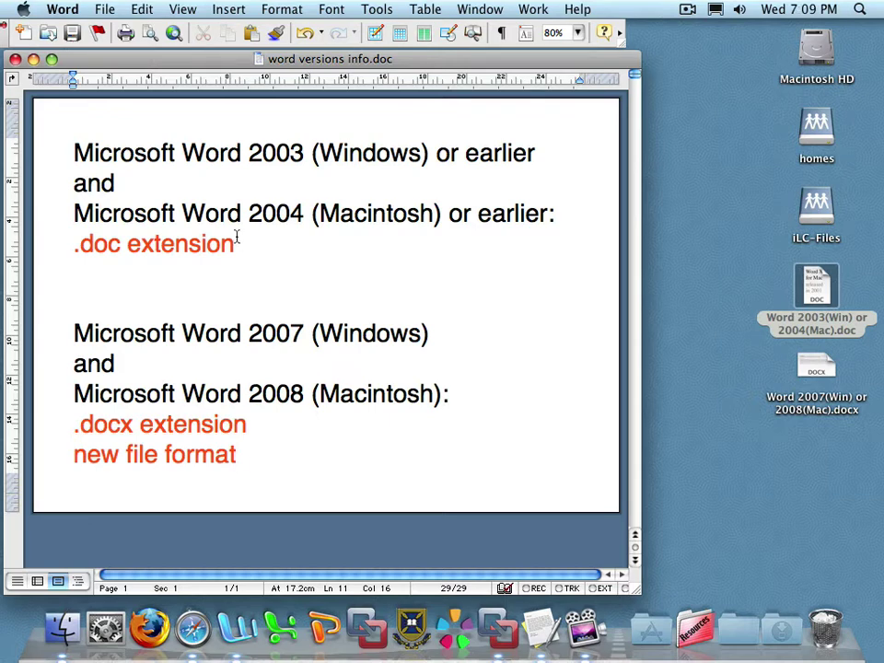
left_click(70, 13)
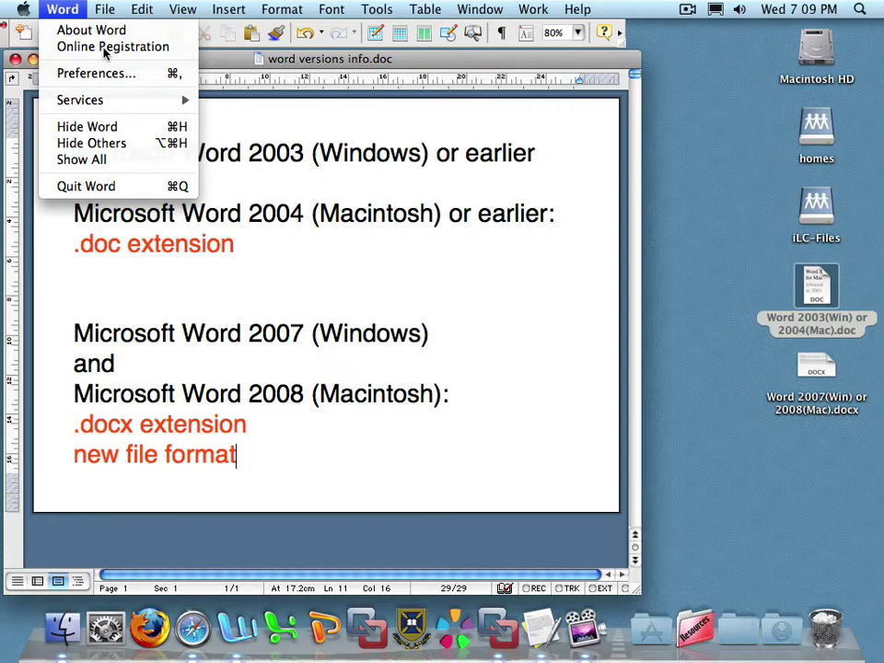
left_click(96, 31)
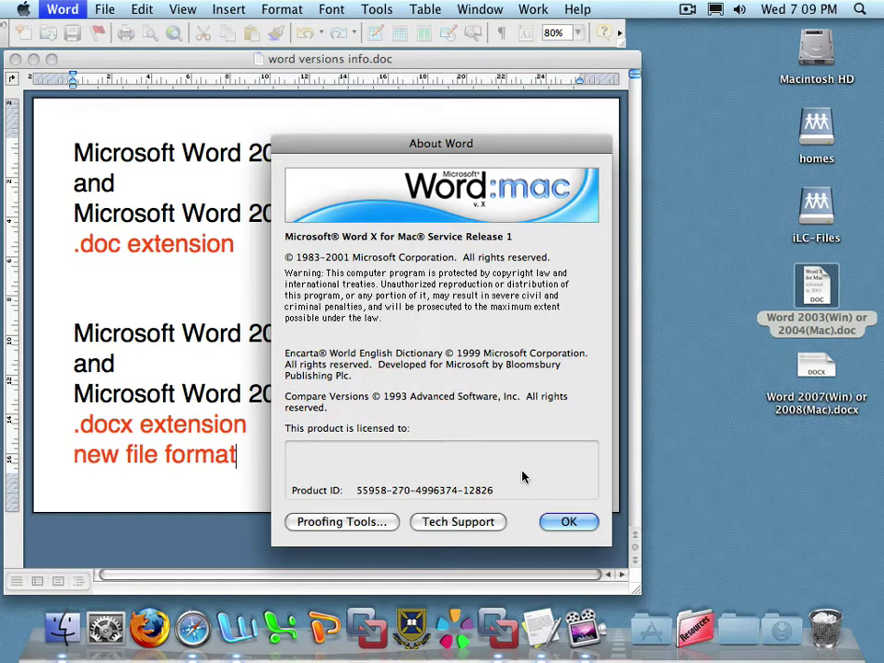
left_click(566, 521)
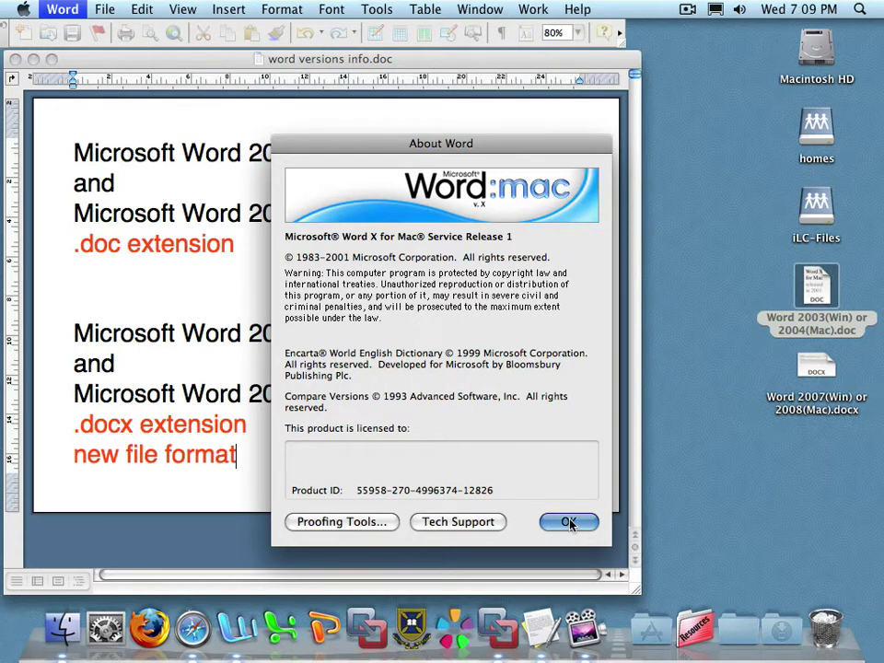
left_click(490, 635)
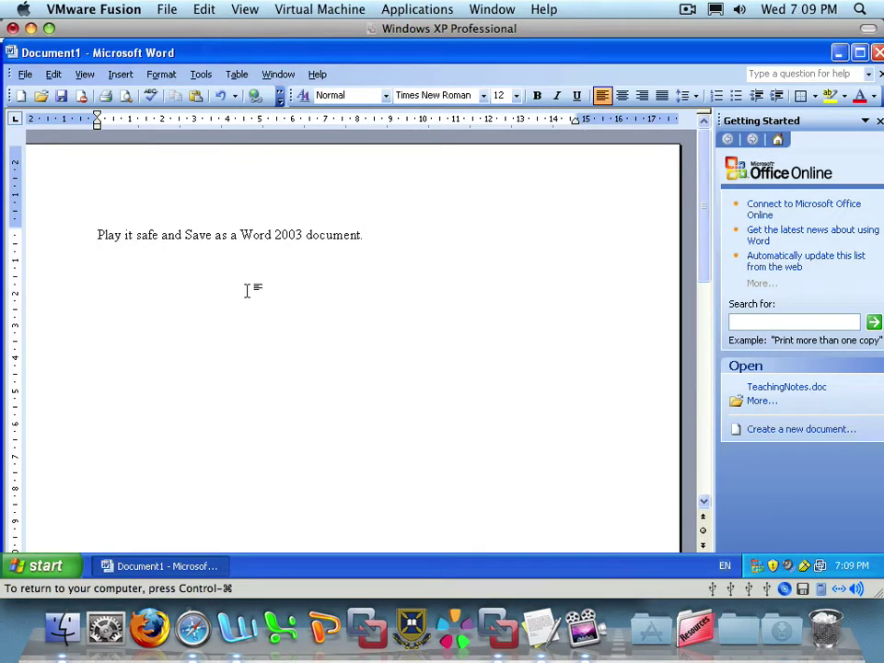
left_click(319, 77)
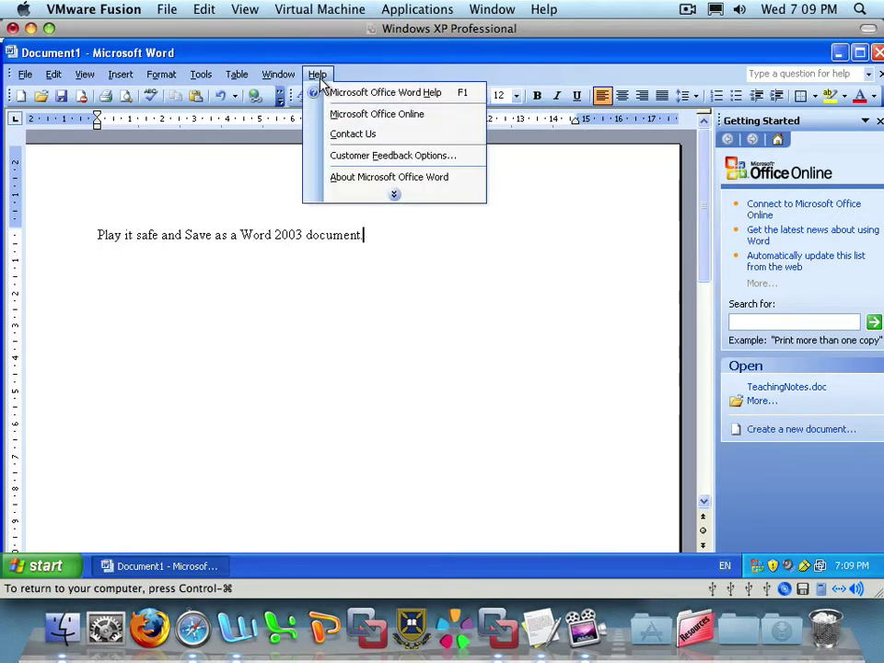
left_click(371, 177)
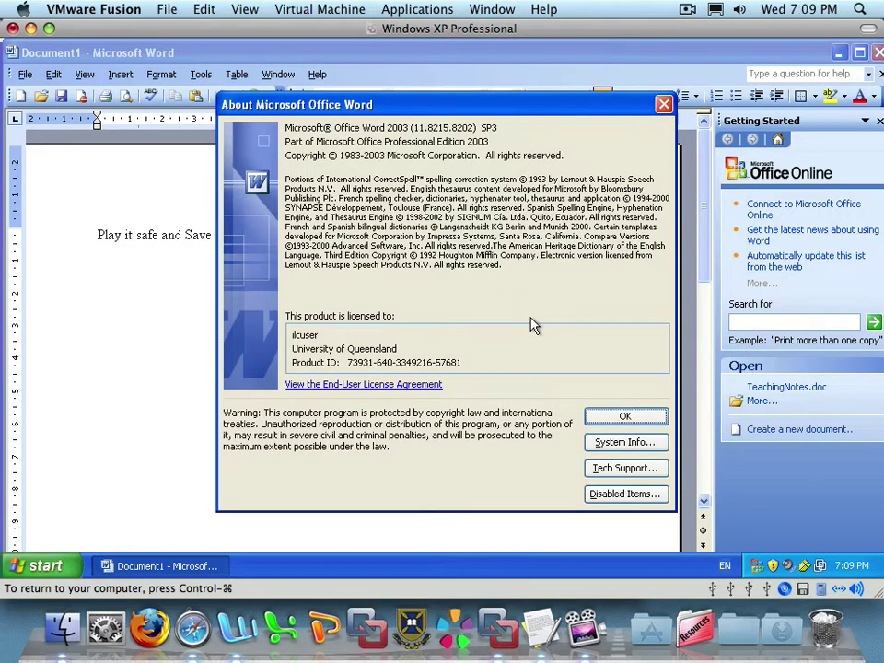
left_click(636, 419)
left_click(101, 11)
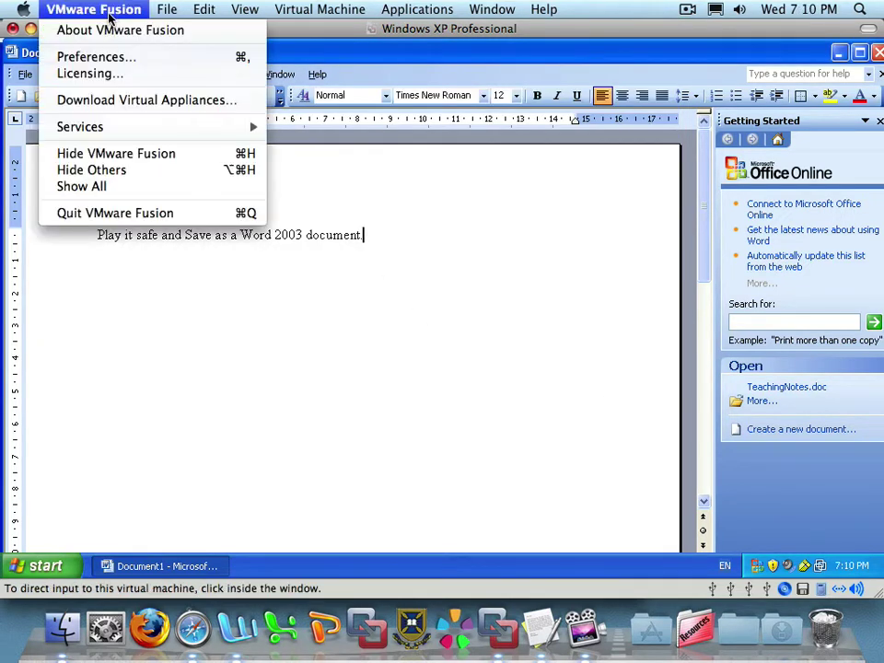
left_click(134, 154)
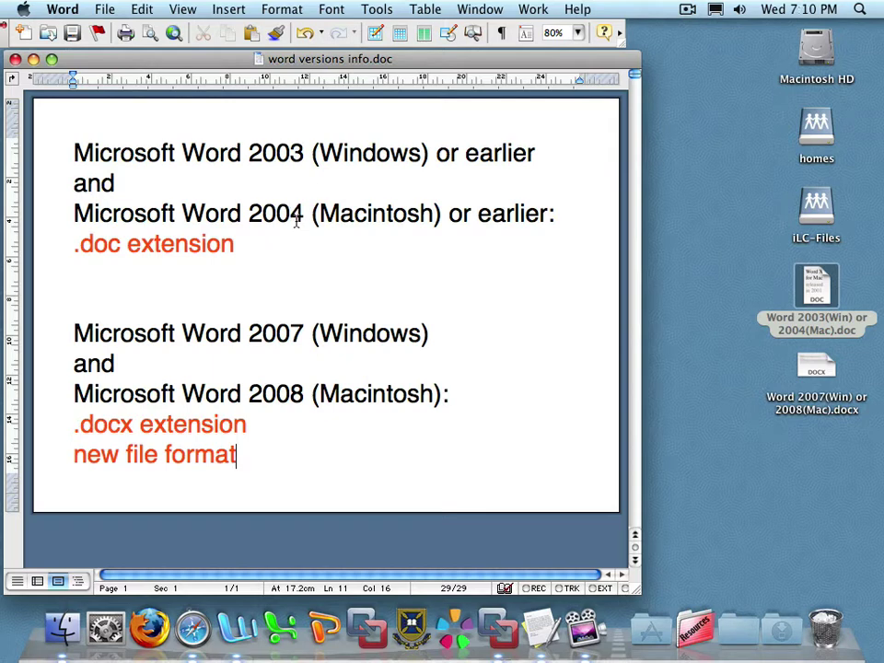
left_click_drag(235, 244, 72, 247)
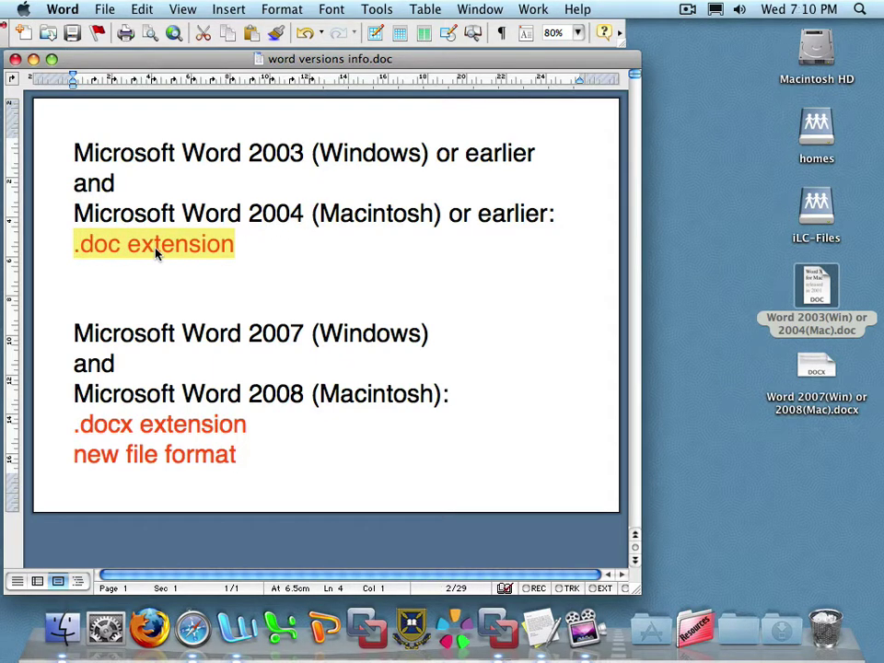
left_click(244, 246)
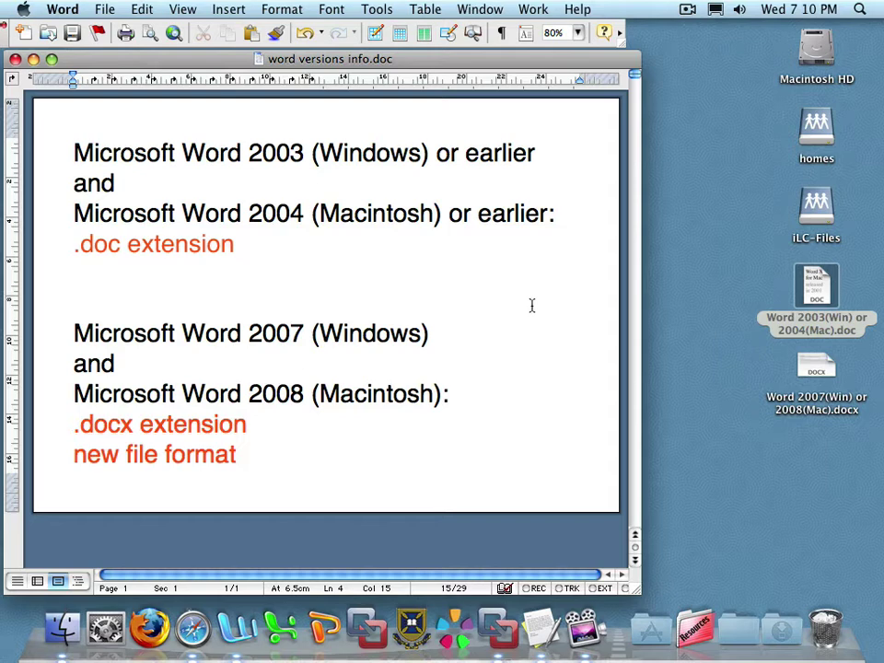
Step: Point out the Word 2003/2004 .doc file on the desktop, then return to Word
left_click(817, 290)
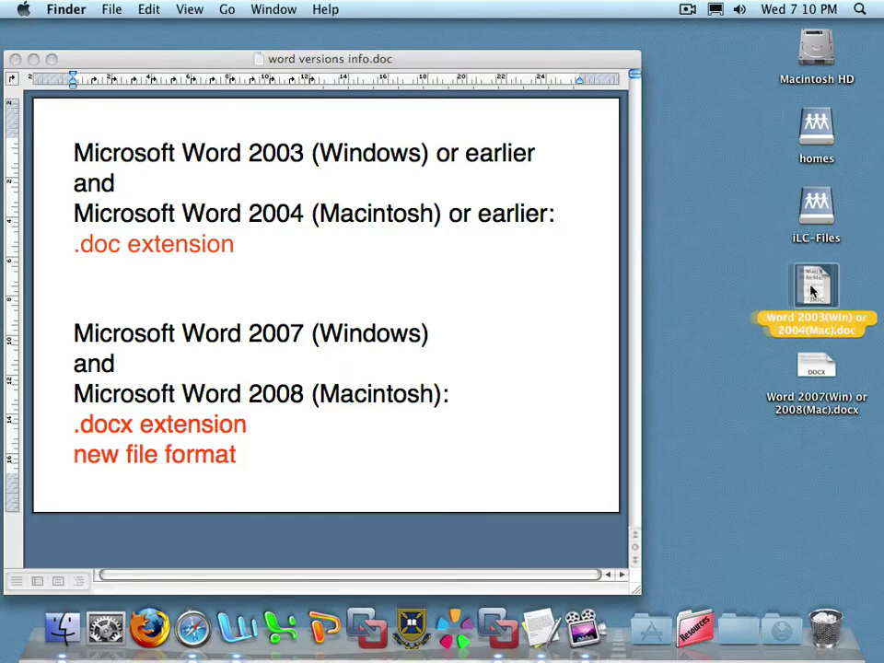
left_click(788, 346)
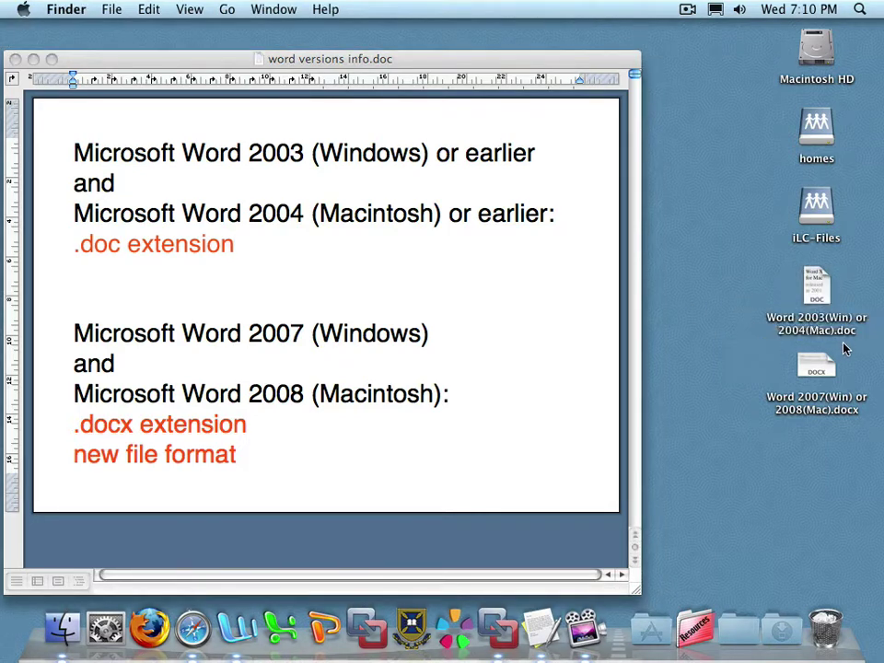
left_click(253, 247)
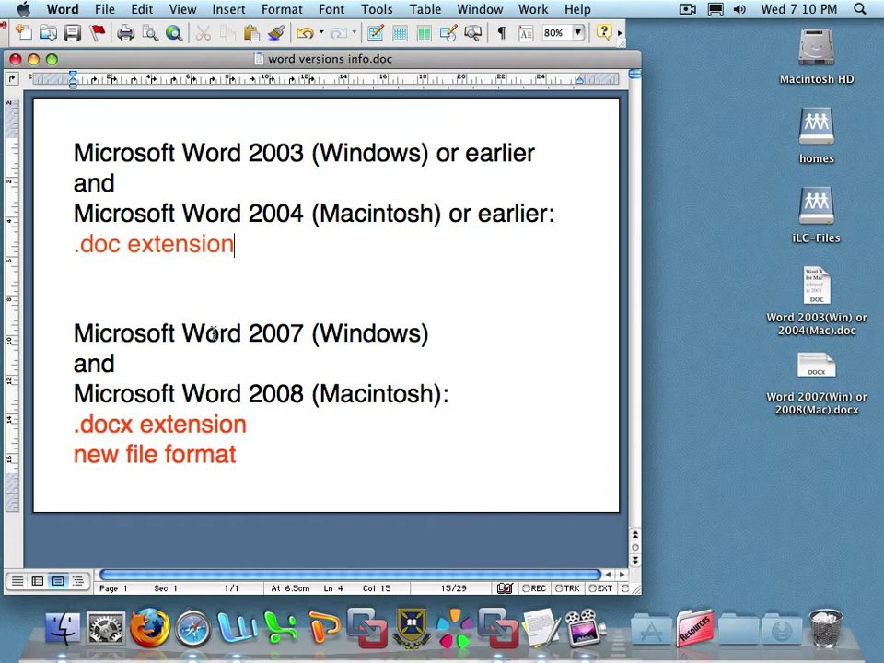
Step: Highlight the Word 2007, Word 2008 (Macintosh), docx and new file format lines, then switch to Safari
left_click_drag(183, 334, 305, 333)
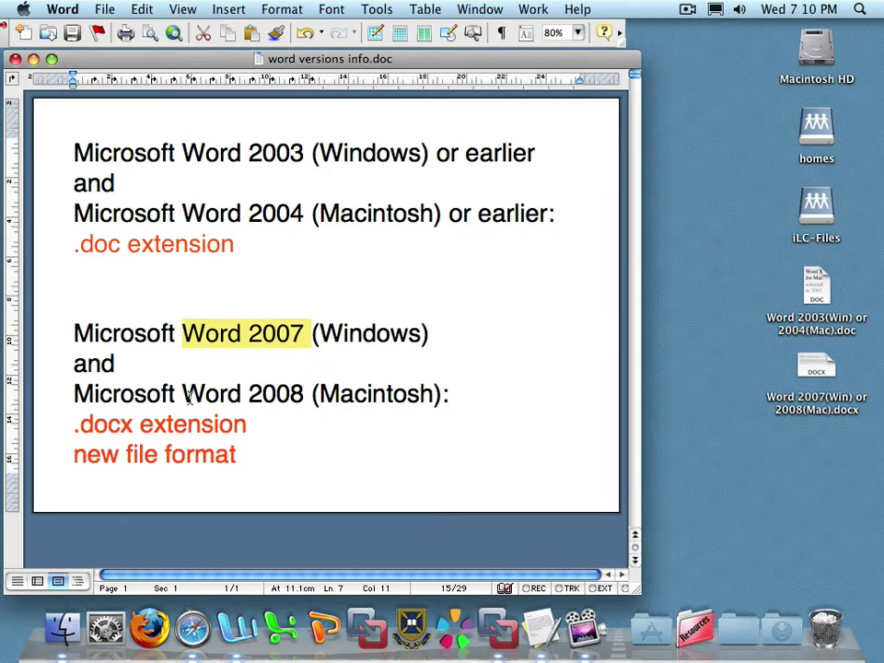
left_click_drag(183, 394, 359, 394)
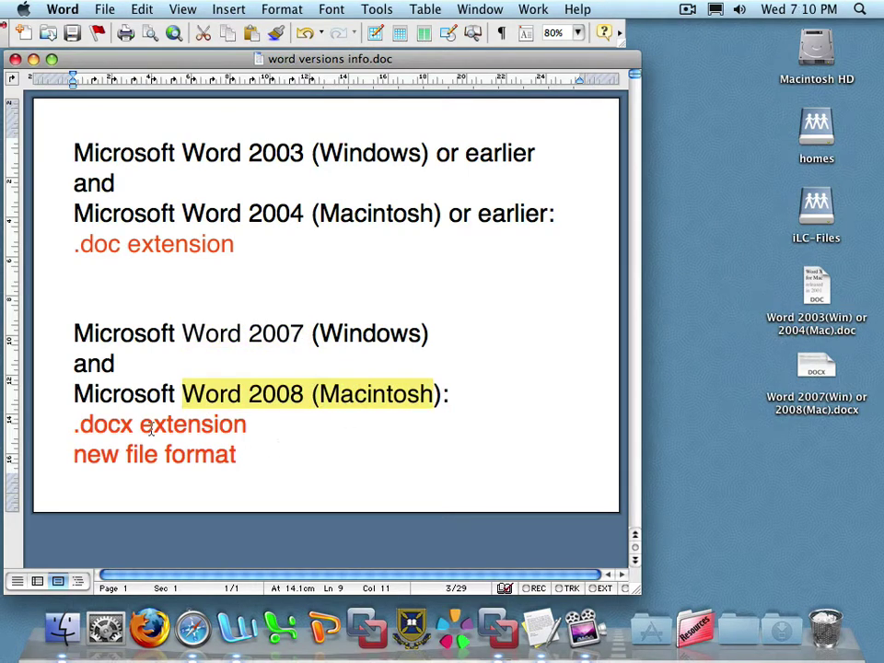
left_click_drag(82, 423, 134, 423)
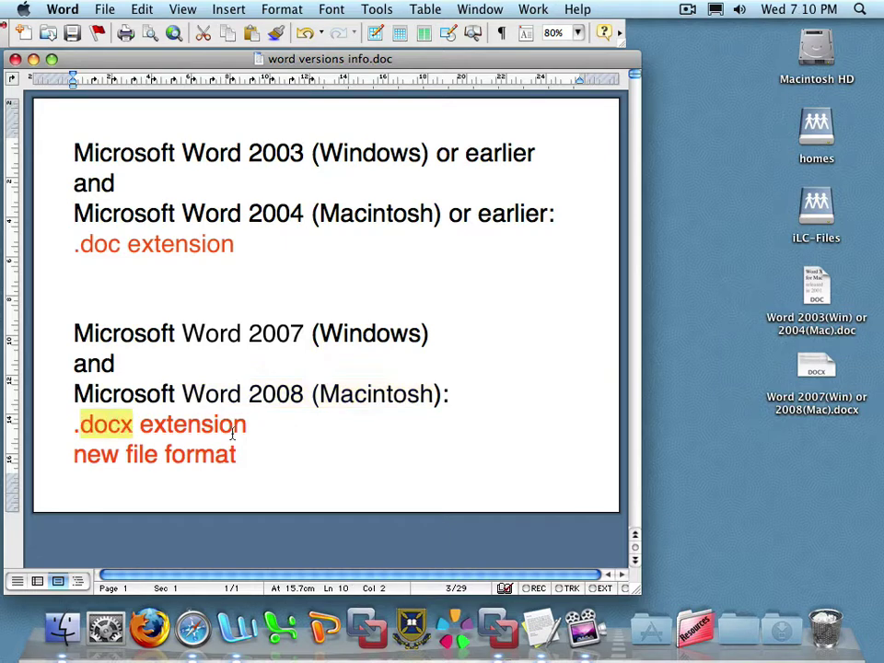
left_click_drag(238, 456, 71, 456)
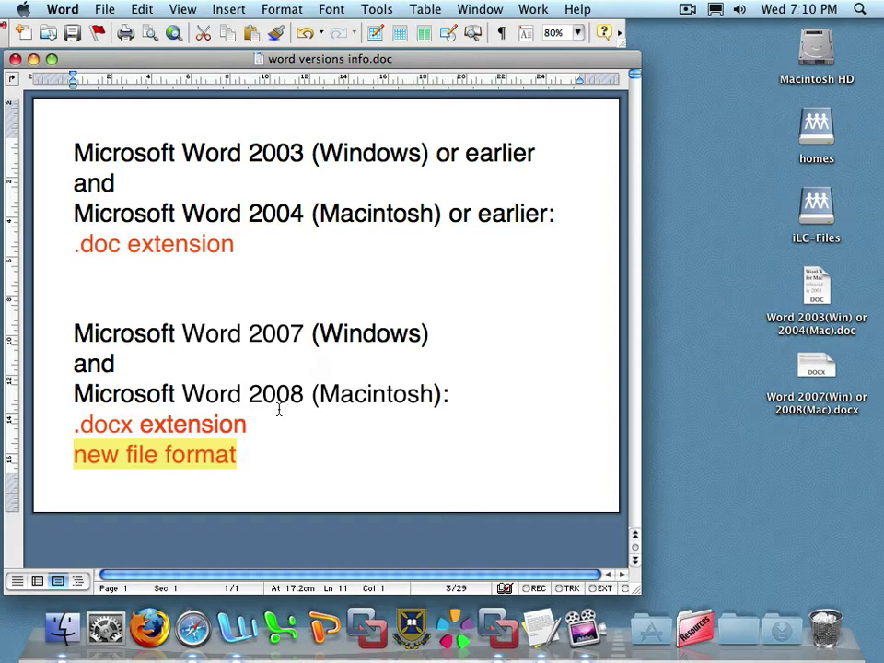
left_click(192, 629)
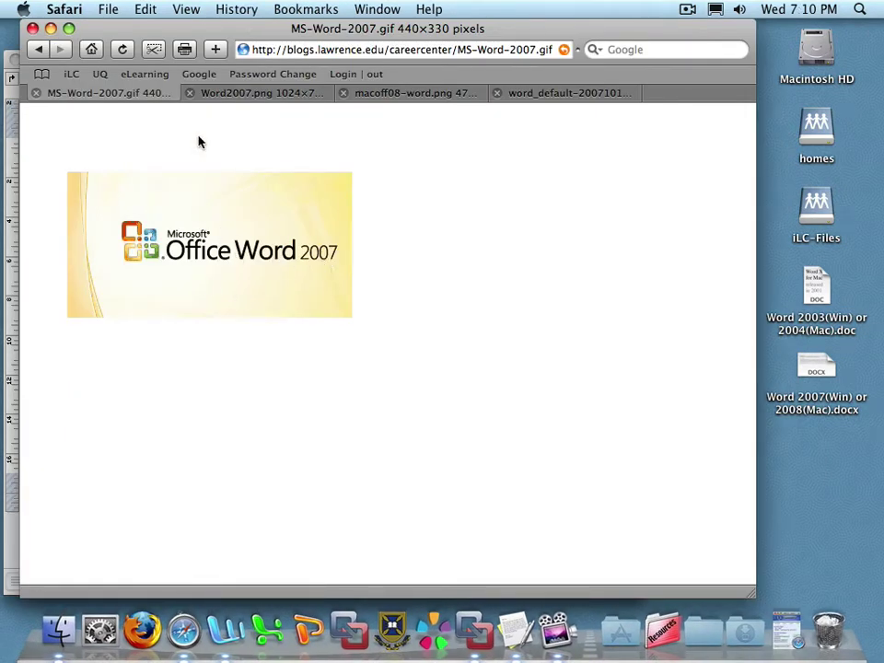
Step: Browse the Word 2007, Word:mac 2008 splash and Word 2008 document images, ending on the logo
left_click(231, 93)
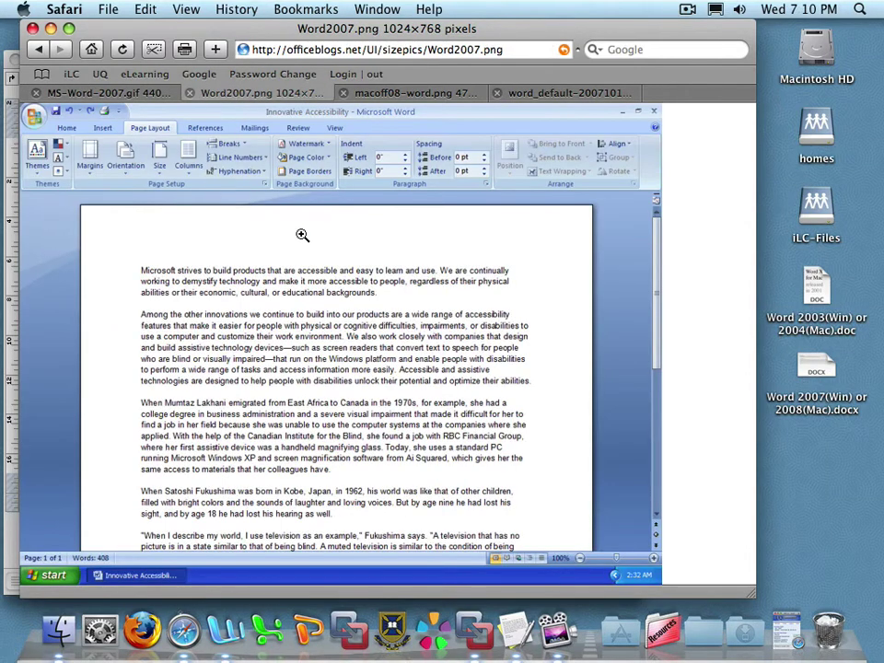
left_click(413, 93)
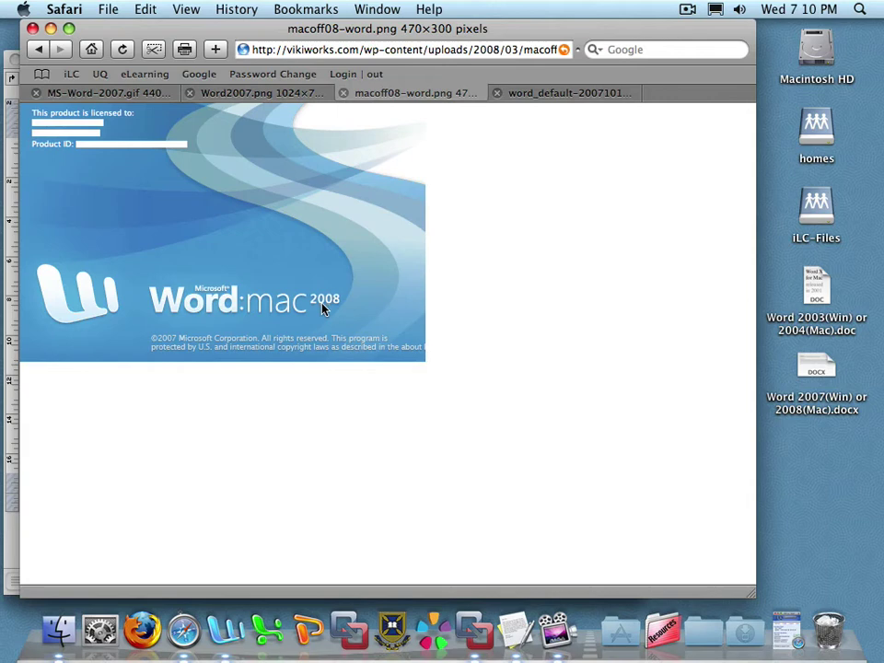
left_click(544, 92)
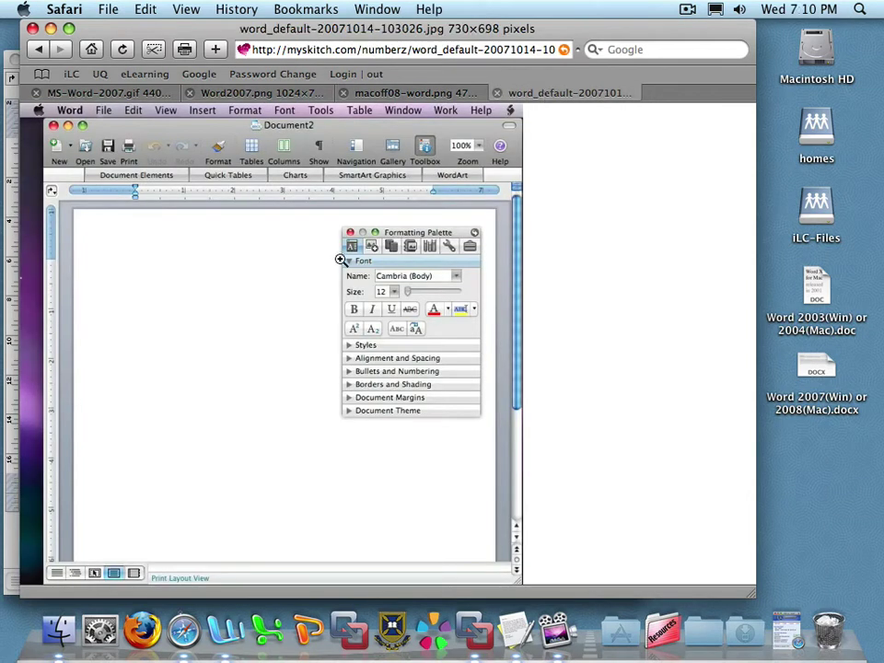
left_click(101, 93)
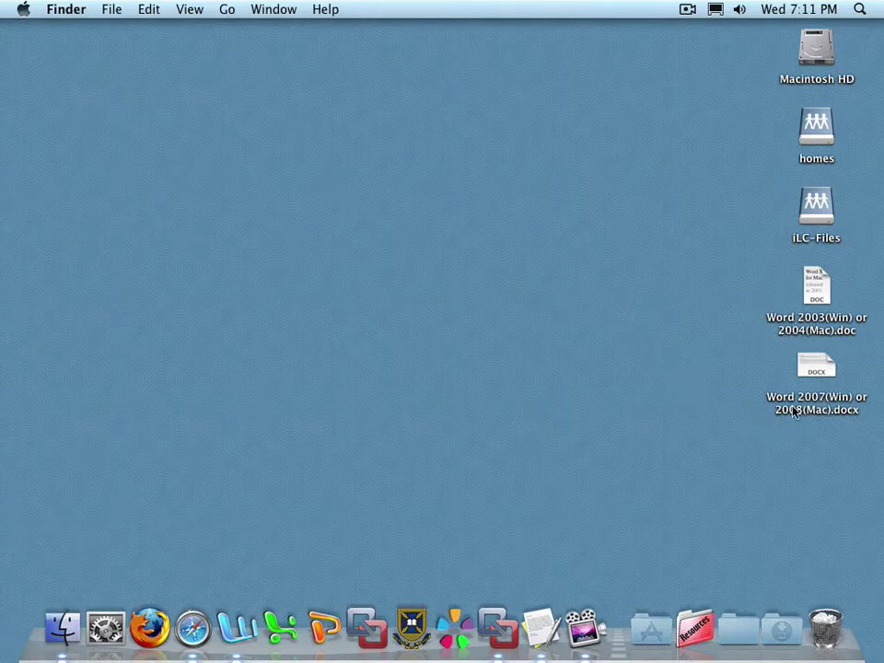
Step: Point out the Word 2007/2008 .docx sample file on the desktop, then deselect it
left_click(794, 411)
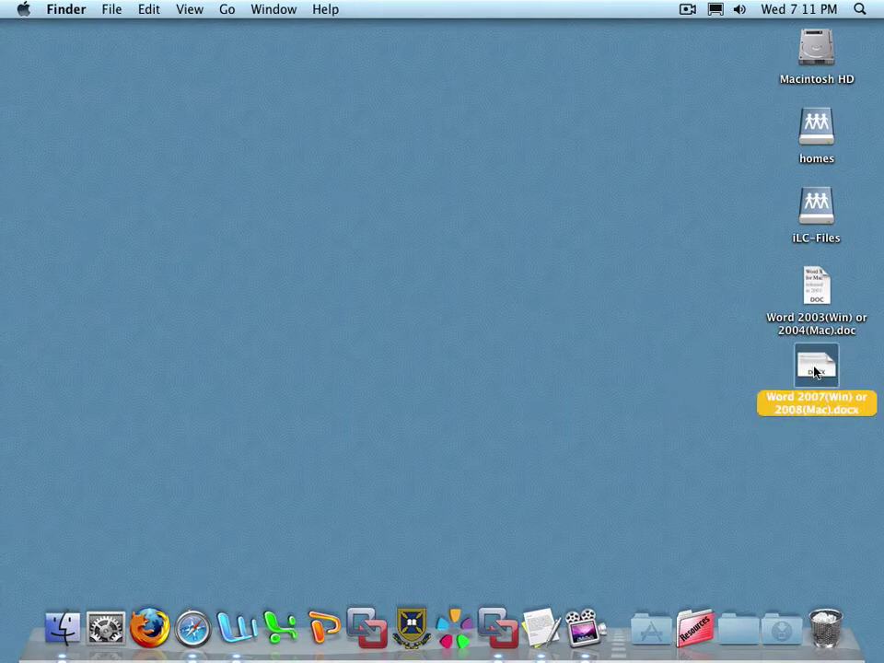
left_click(814, 438)
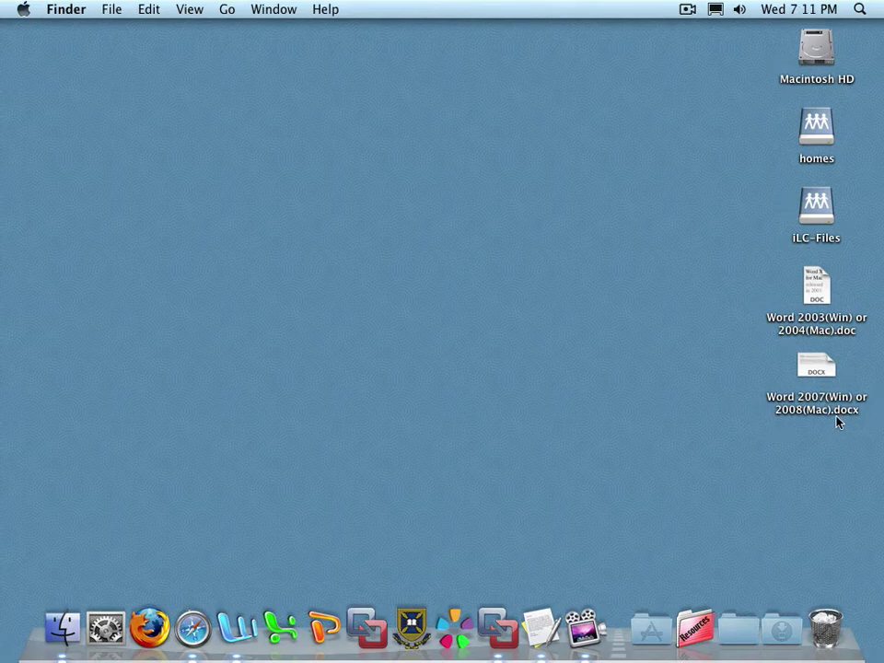
Step: Open the .docx sample in TextEdit and enlarge its window so the article reflows
double_click(816, 369)
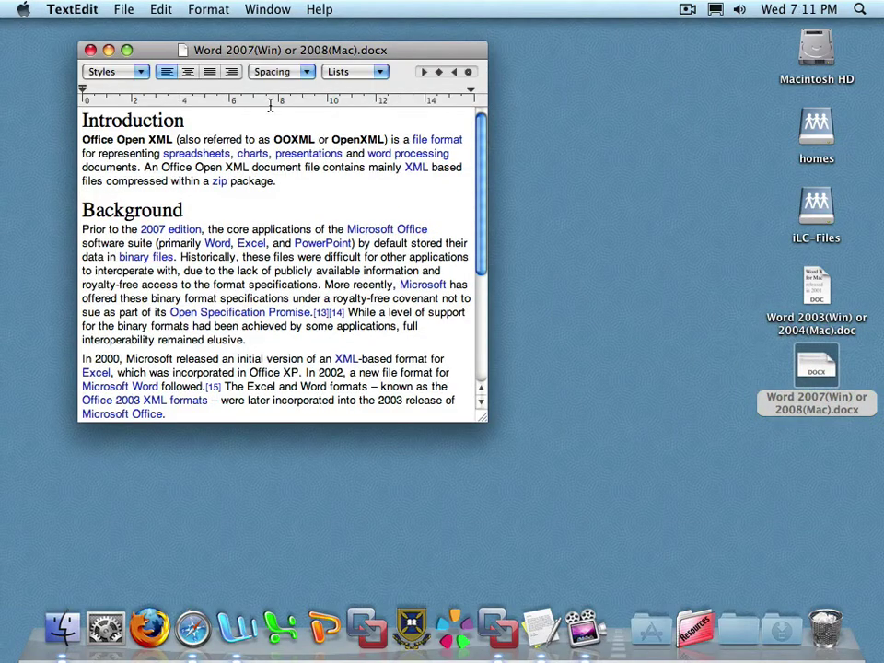
left_click_drag(129, 46, 89, 30)
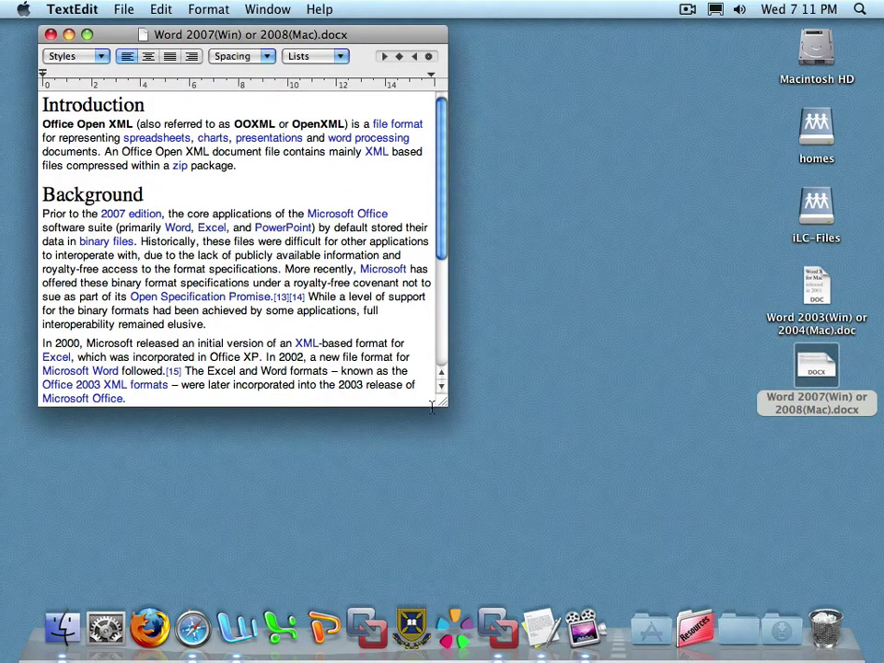
left_click_drag(445, 403, 525, 589)
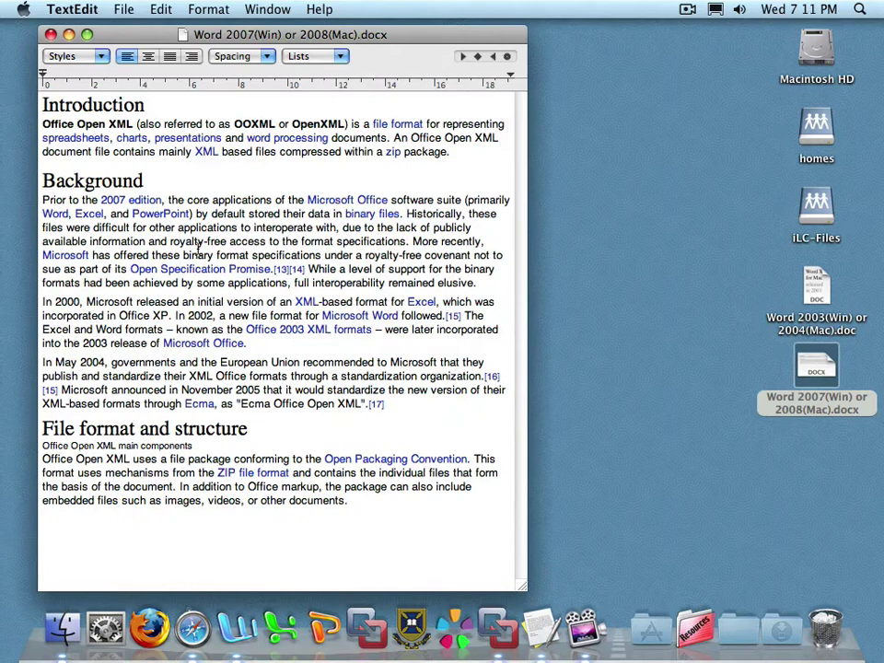
Step: Glance at the application menu, then select the Introduction heading and paragraph
left_click(78, 11)
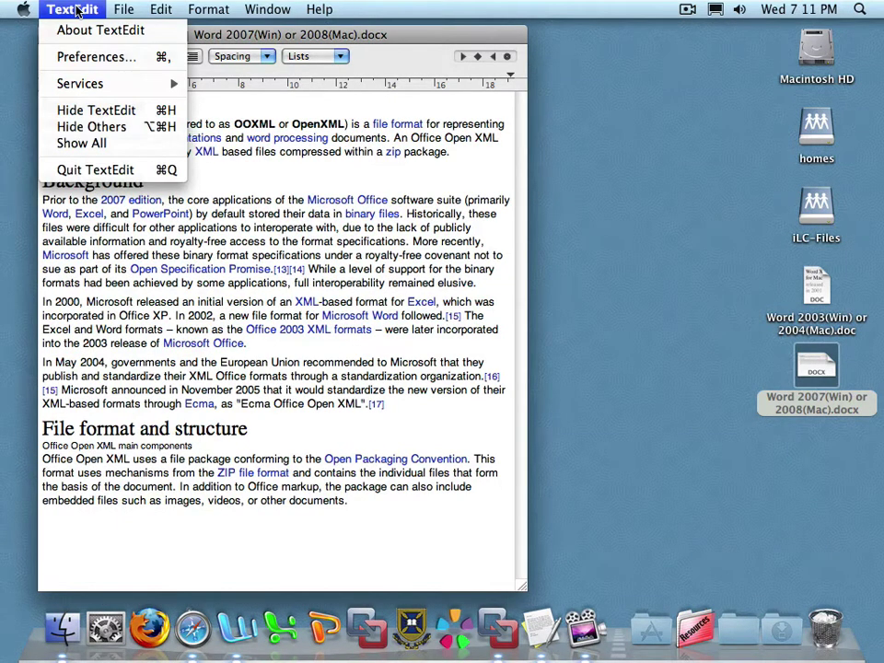
left_click(78, 11)
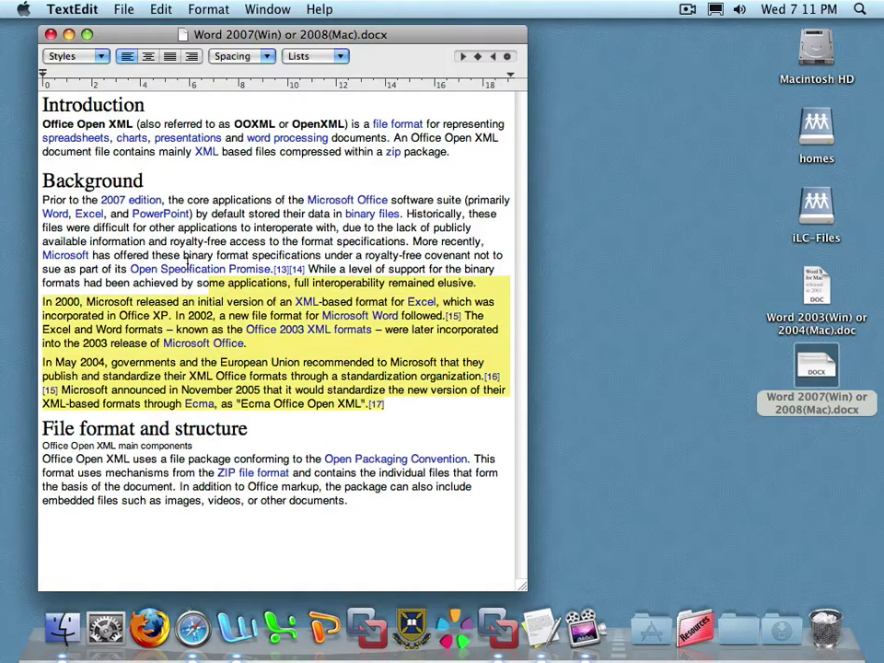
left_click_drag(401, 404, 43, 181)
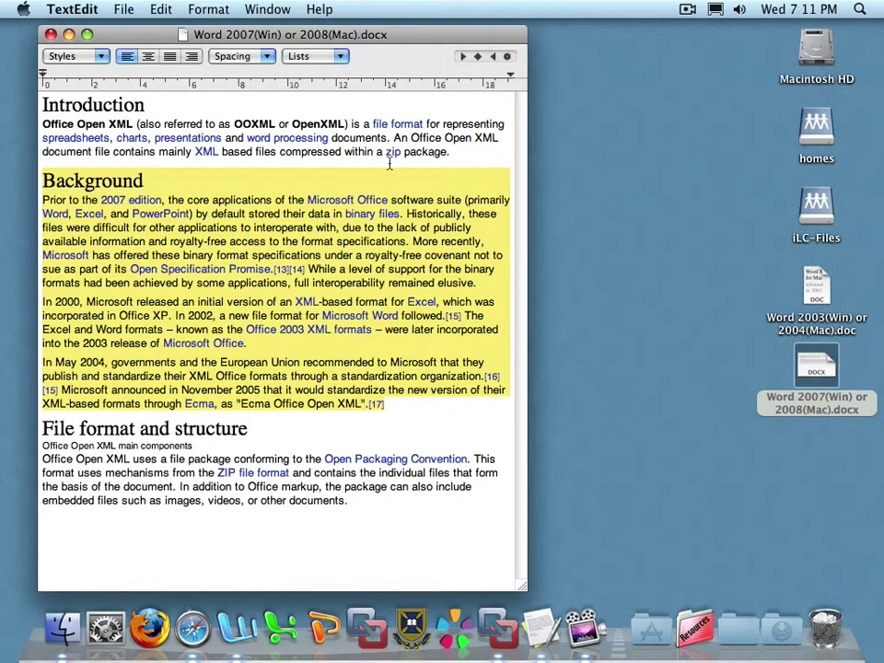
left_click_drag(451, 152, 42, 104)
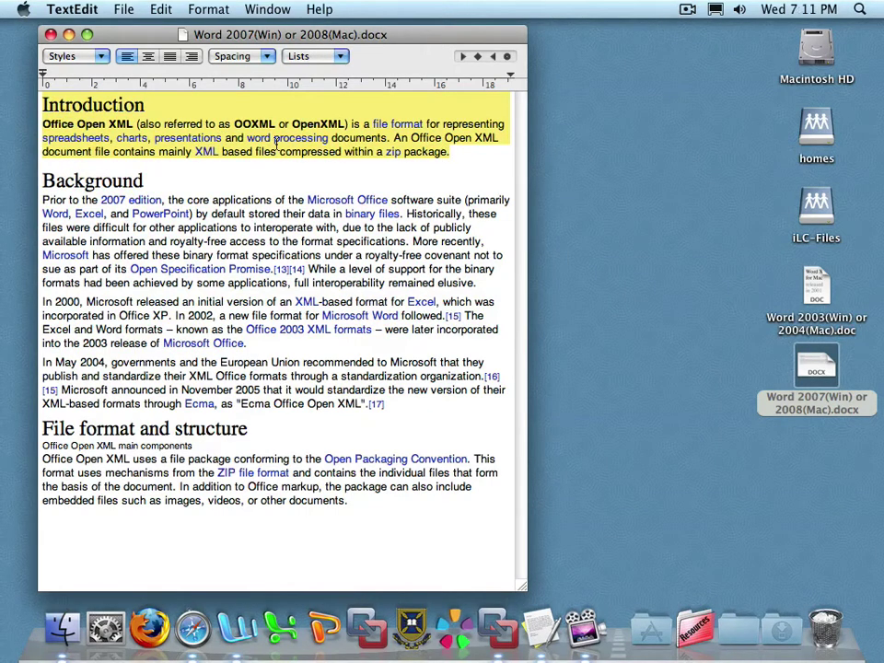
Step: Close the TextEdit window and try opening the .docx in Word as Rich Text Format (RTF)
left_click(51, 34)
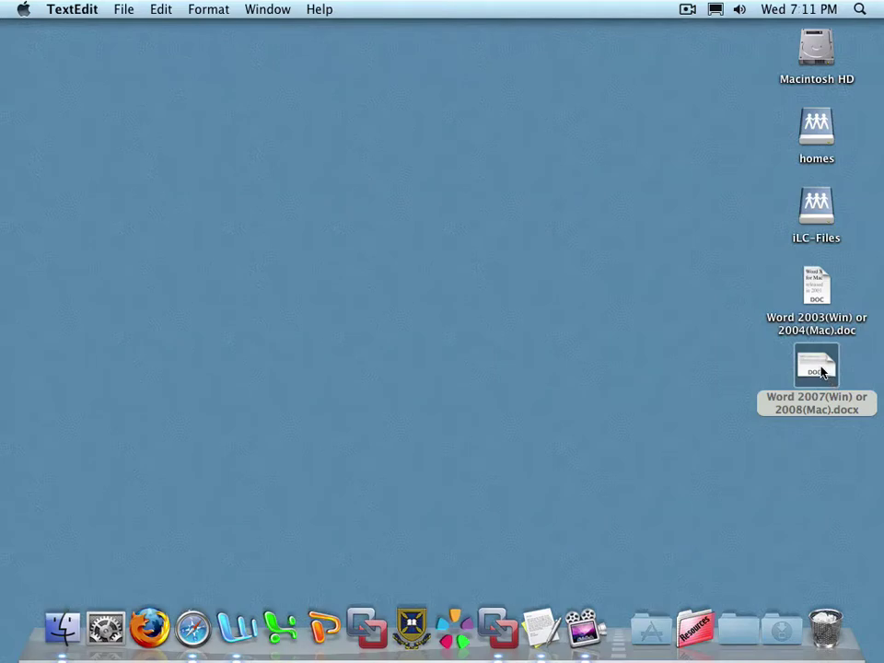
left_click_drag(822, 371, 238, 633)
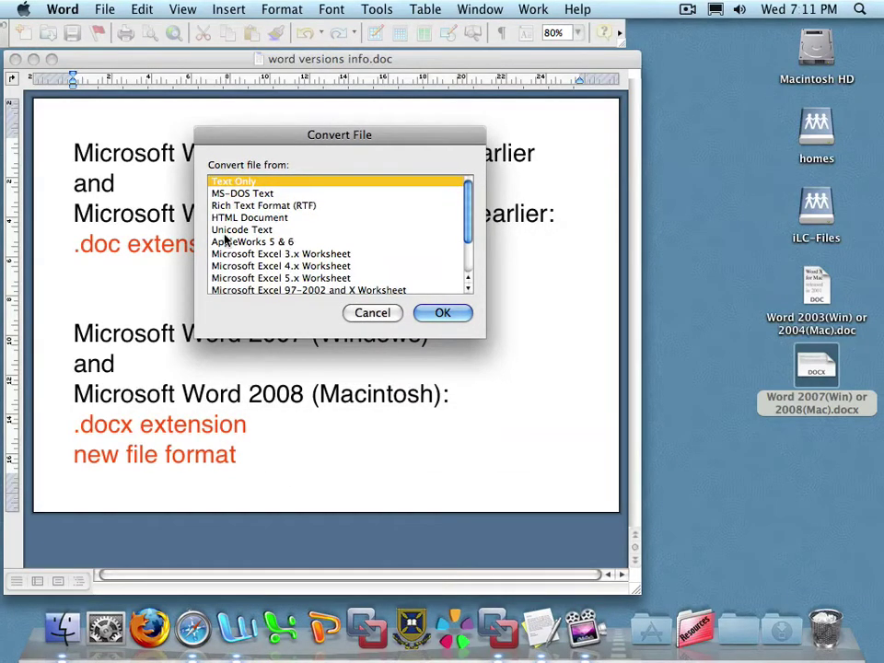
left_click(290, 205)
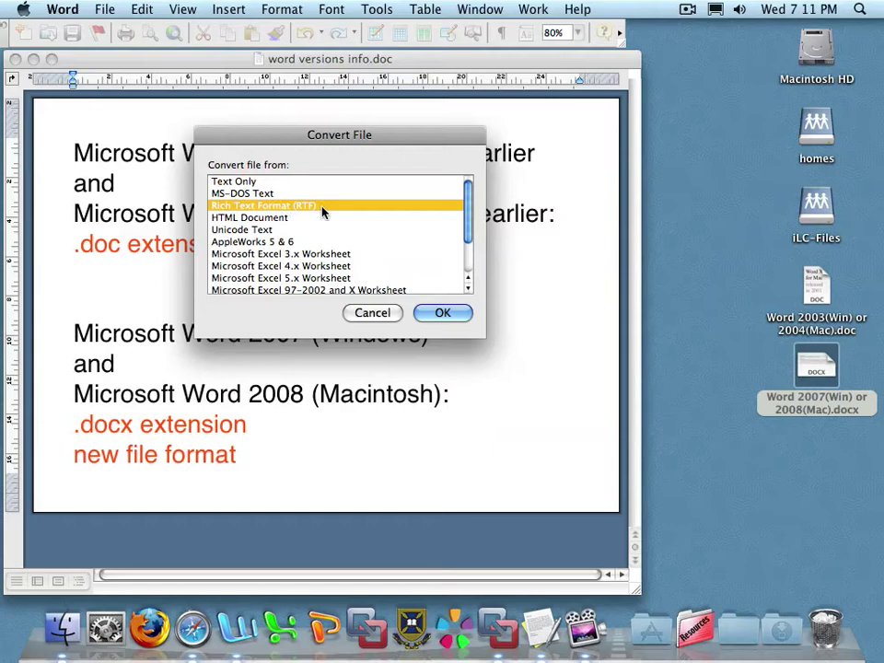
left_click(448, 312)
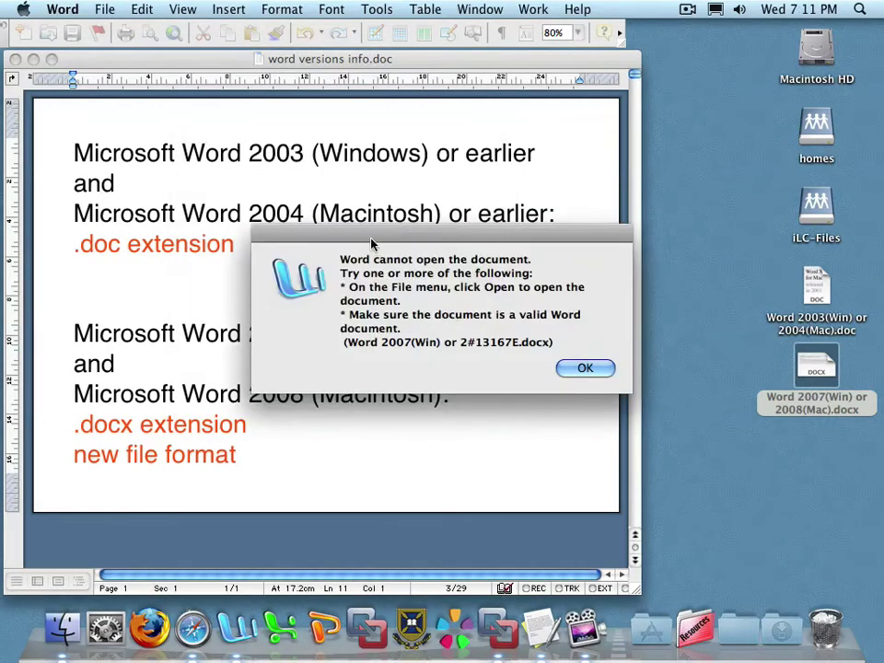
Step: Move aside and dismiss the cannot-open-document error
mouse_move(375, 241)
left_mouse_down()
mouse_move(295, 272)
mouse_move(304, 286)
left_mouse_up()
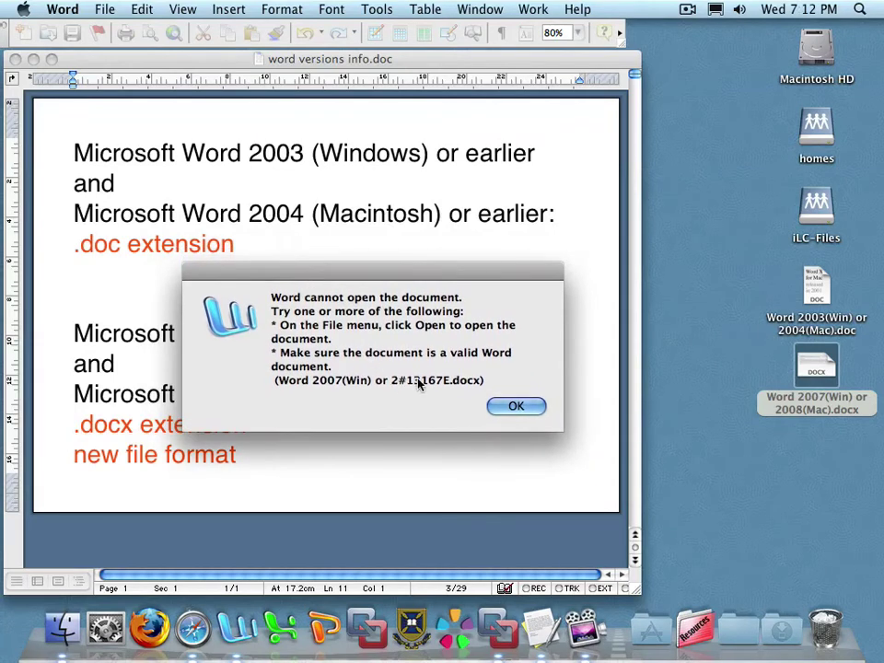
left_click(512, 405)
left_click(516, 407)
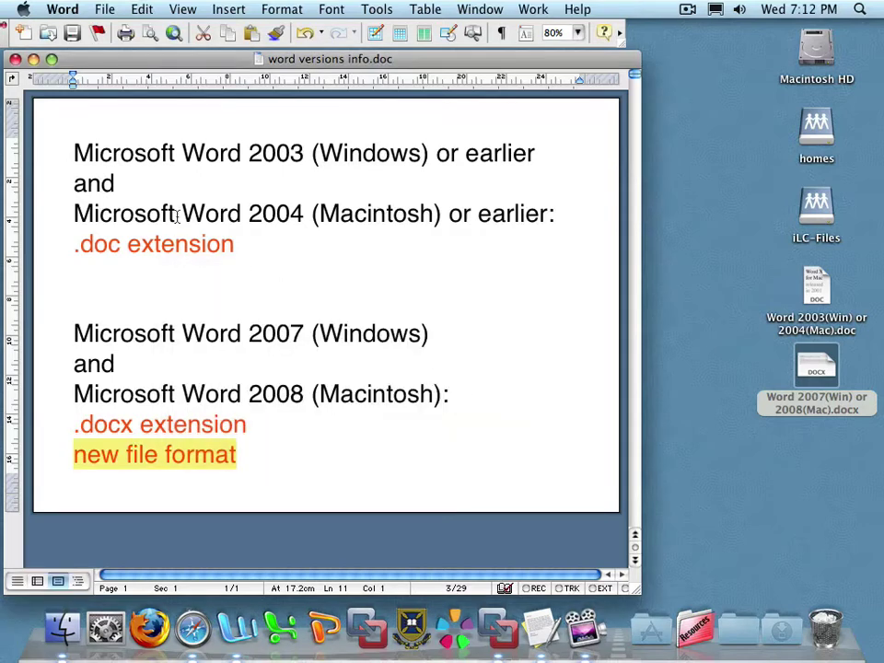
Step: Close the word versions info document and launch Open XML Converter from Microsoft Office X
left_click(15, 59)
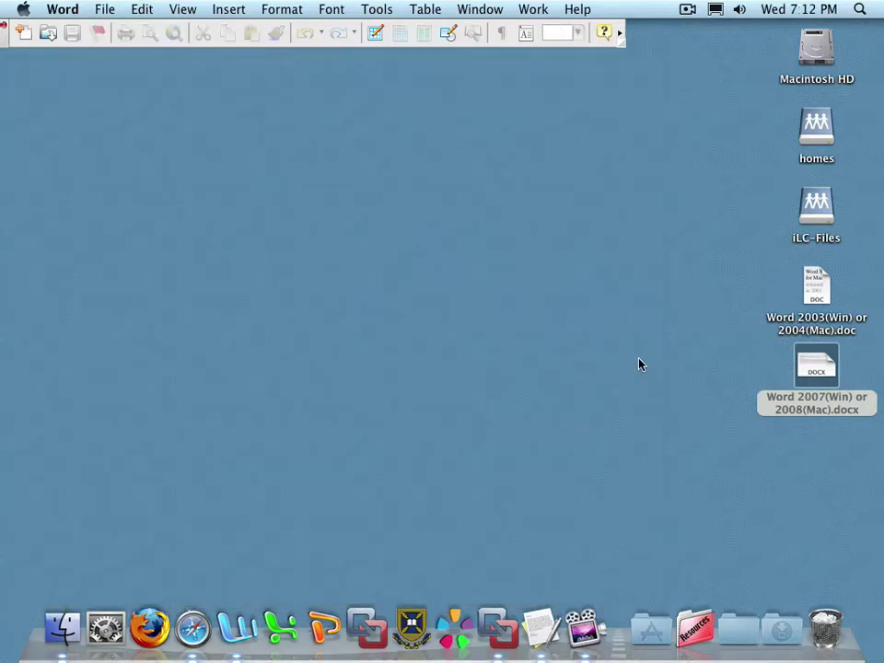
left_click(655, 634)
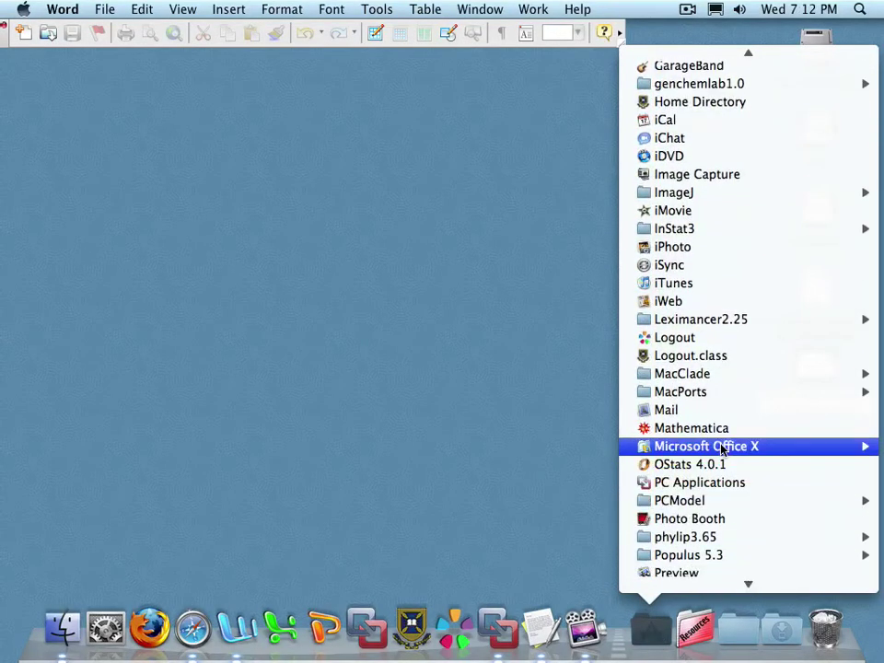
mouse_move(706, 445)
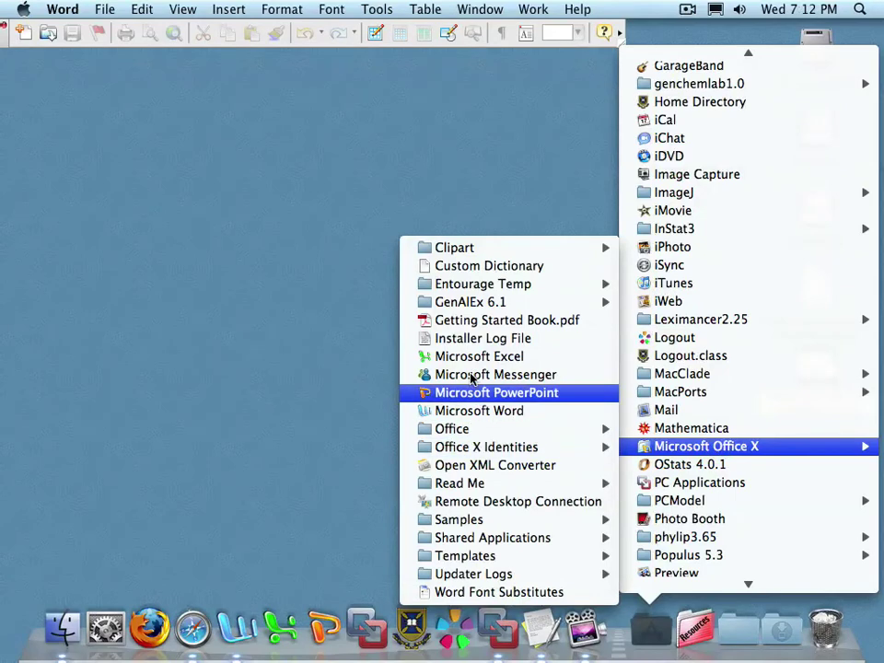
left_click(522, 470)
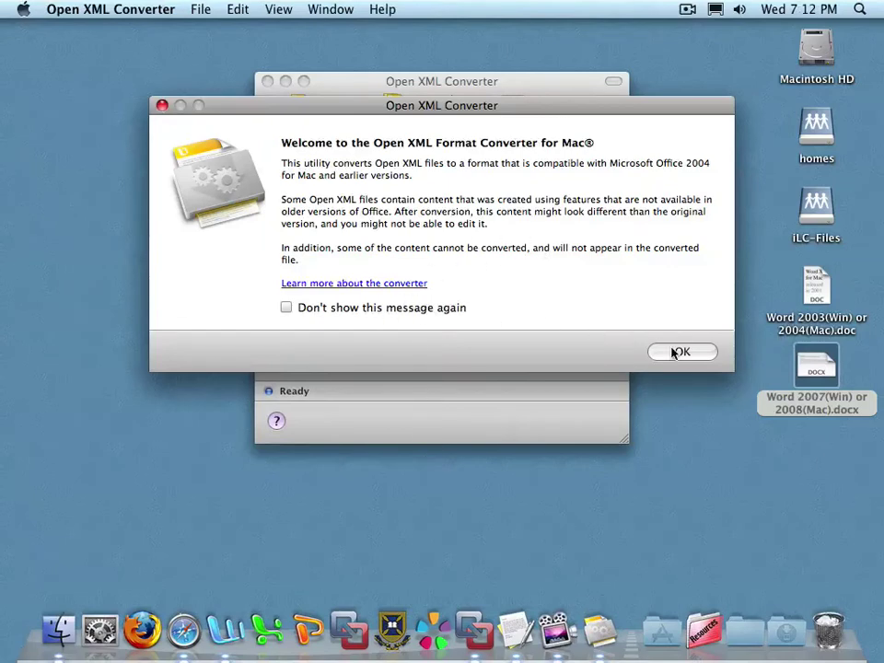
Step: Dismiss the welcome message and drop the desktop .docx file onto the converter to produce an RTF
left_click(679, 351)
left_click_drag(534, 85, 399, 60)
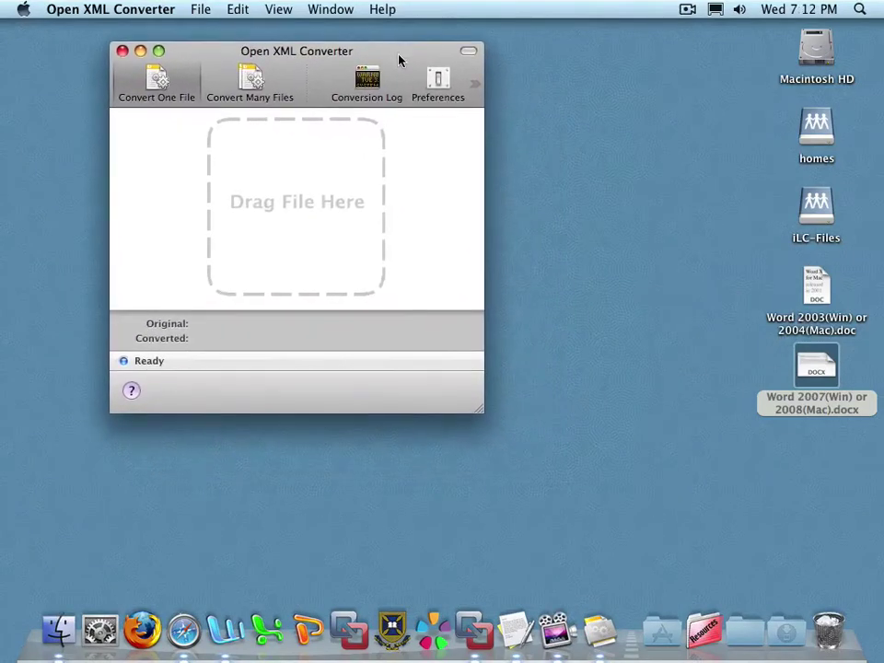
left_click_drag(815, 370, 279, 210)
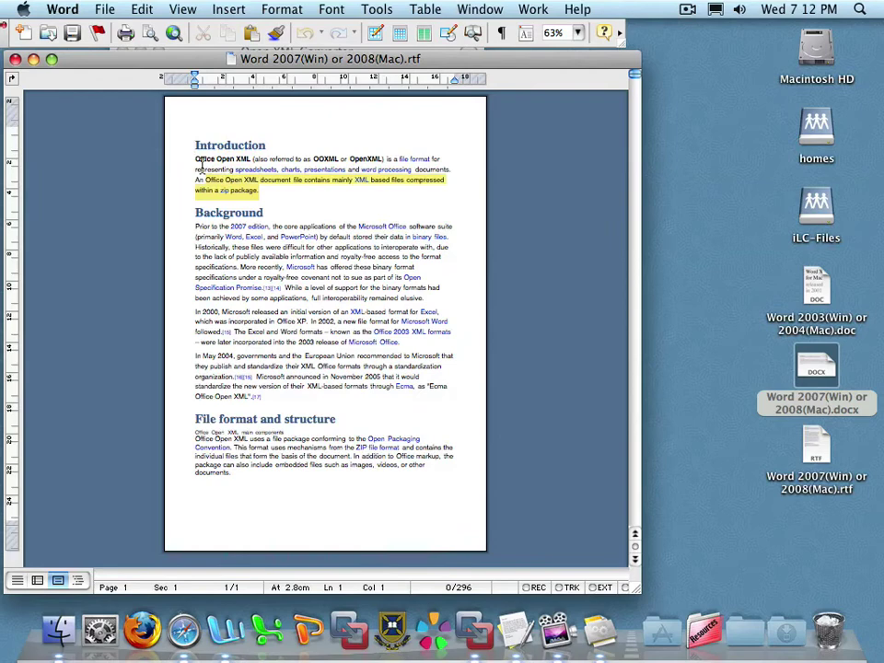
left_click_drag(197, 164, 188, 147)
left_click(302, 205)
double_click(267, 197)
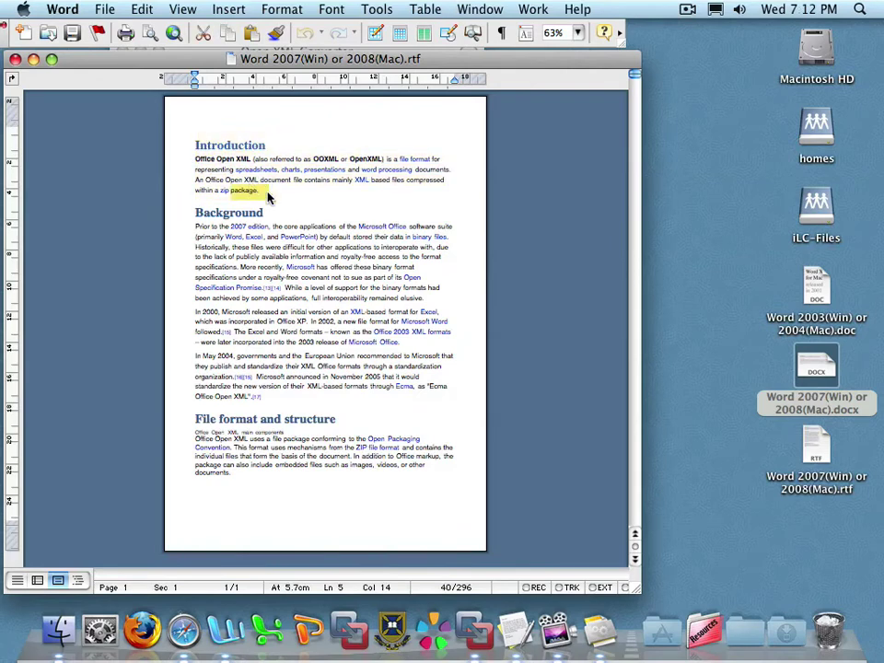
left_click(285, 194)
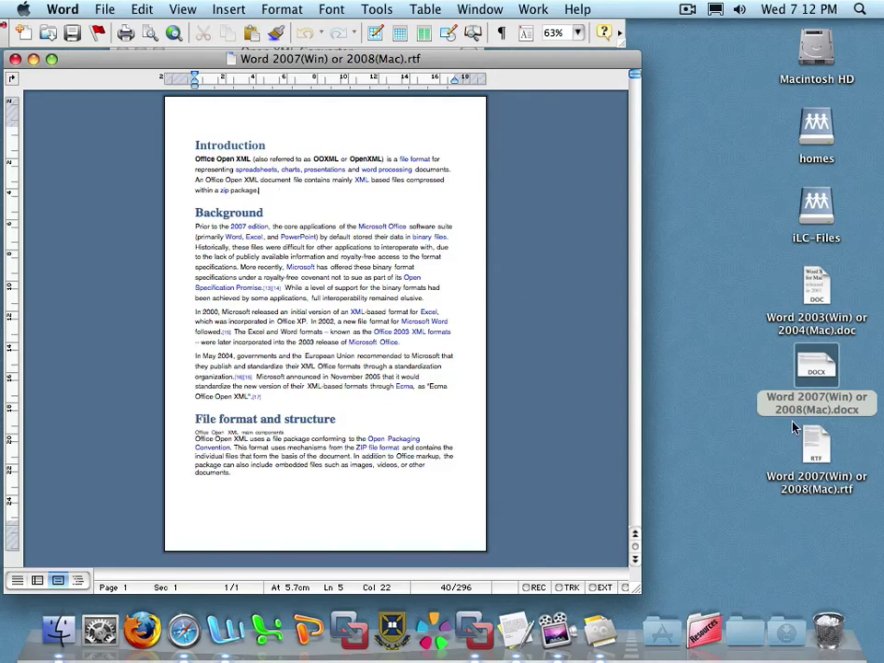
left_click(829, 482)
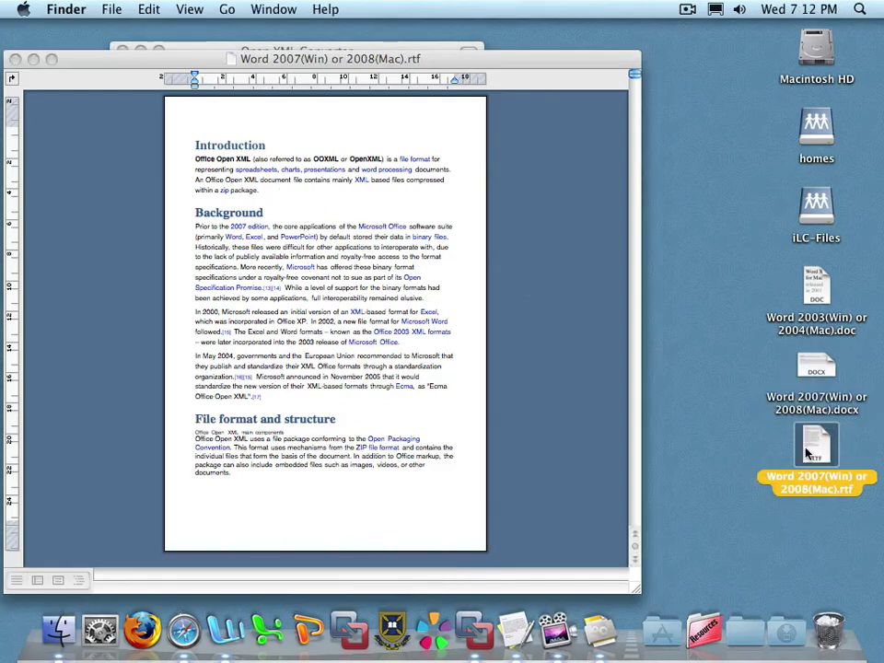
left_click(754, 434)
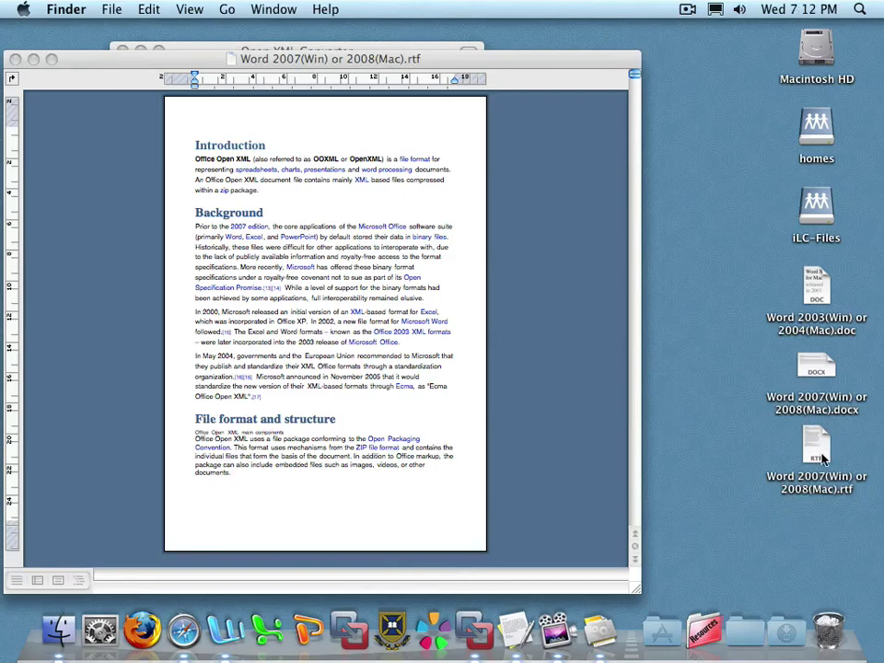
left_click(321, 287)
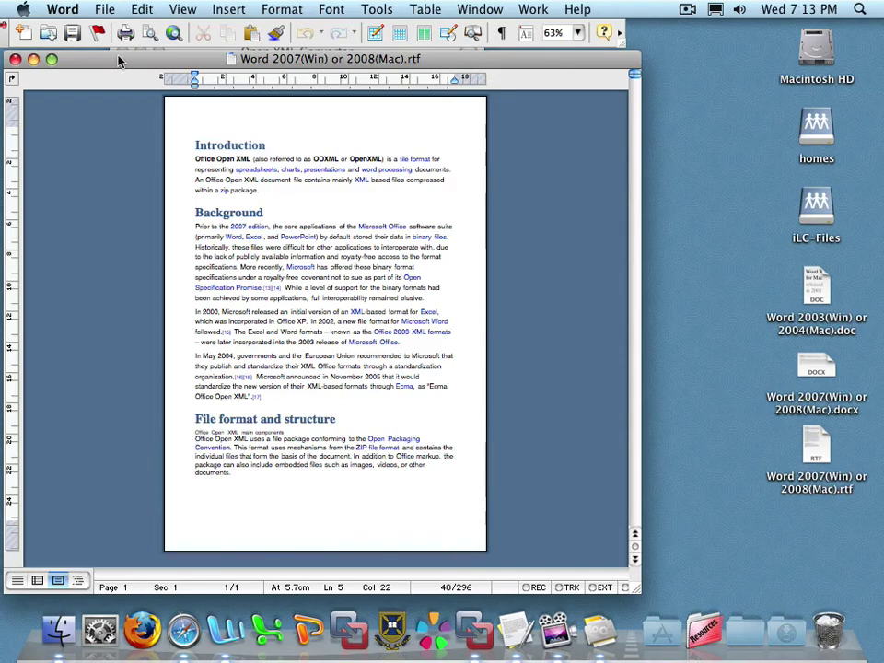
left_click(276, 33)
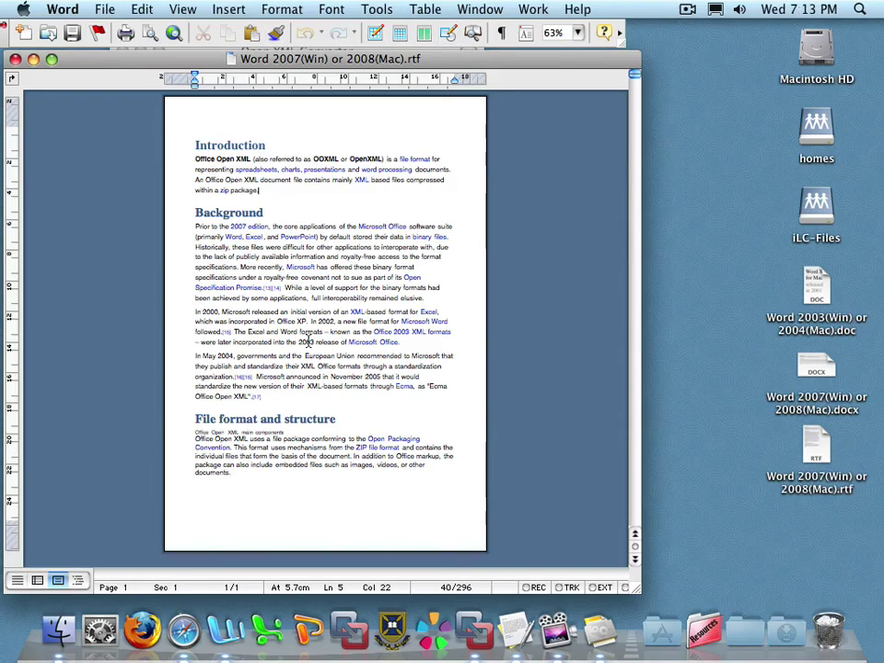